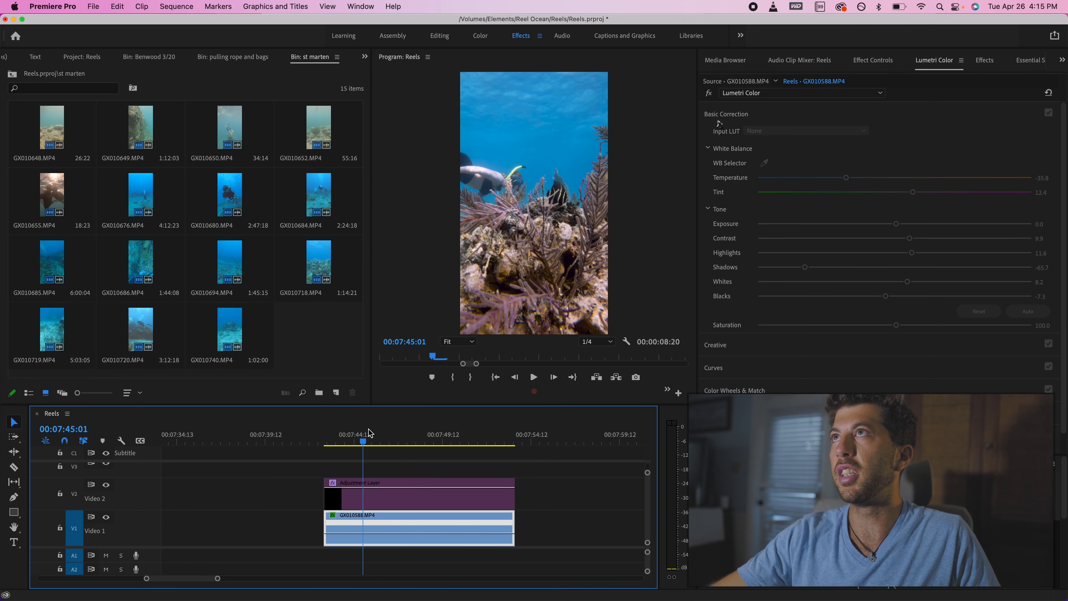
Step: View the reef clip with its Lumetri Color grade bypassed, and reset the effect to its default values
{"action": "left_click", "coordinate": [708, 94]}
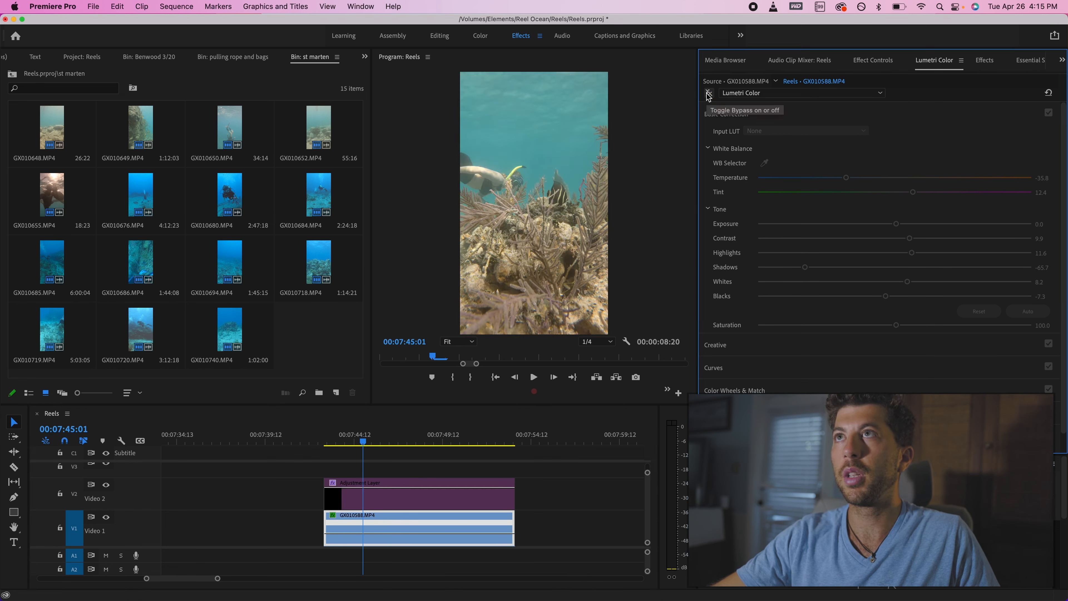
{"action": "left_click", "coordinate": [1051, 93]}
{"action": "left_click", "coordinate": [708, 93]}
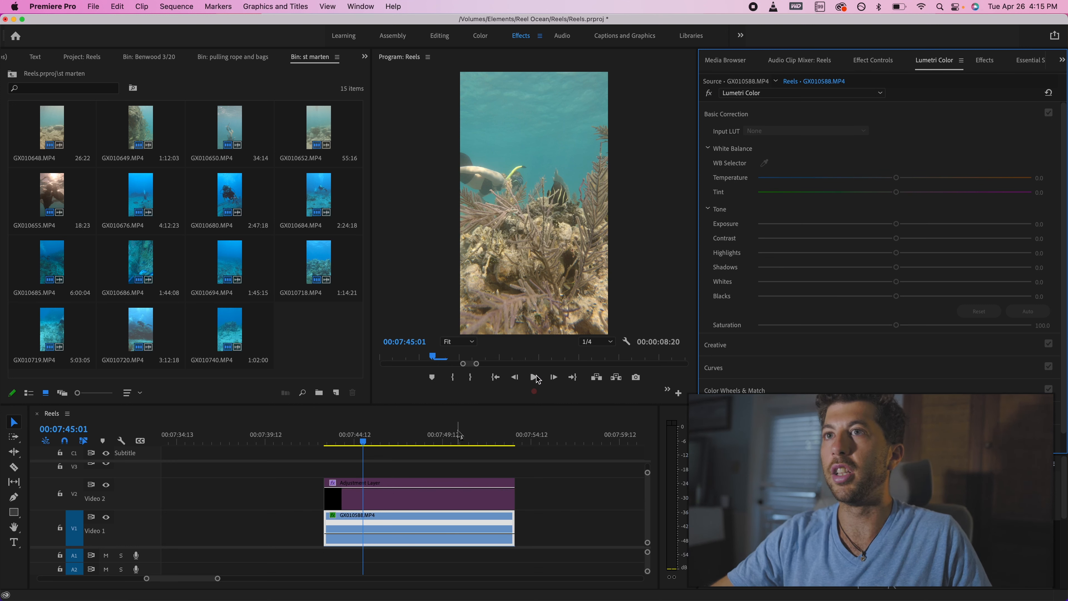
Step: Set the clip's white balance by sampling the pale rock at the top of the reef in the frame at 00:07:44:14
{"action": "left_click_drag", "start_coordinate": [349, 439], "coordinate": [398, 442]}
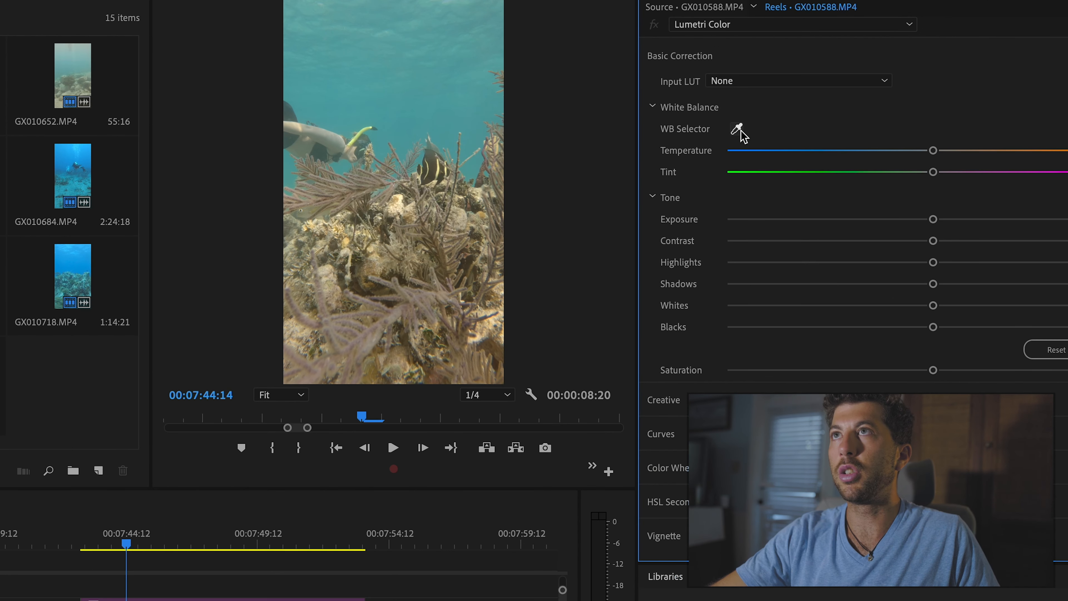
{"action": "left_click", "coordinate": [741, 130]}
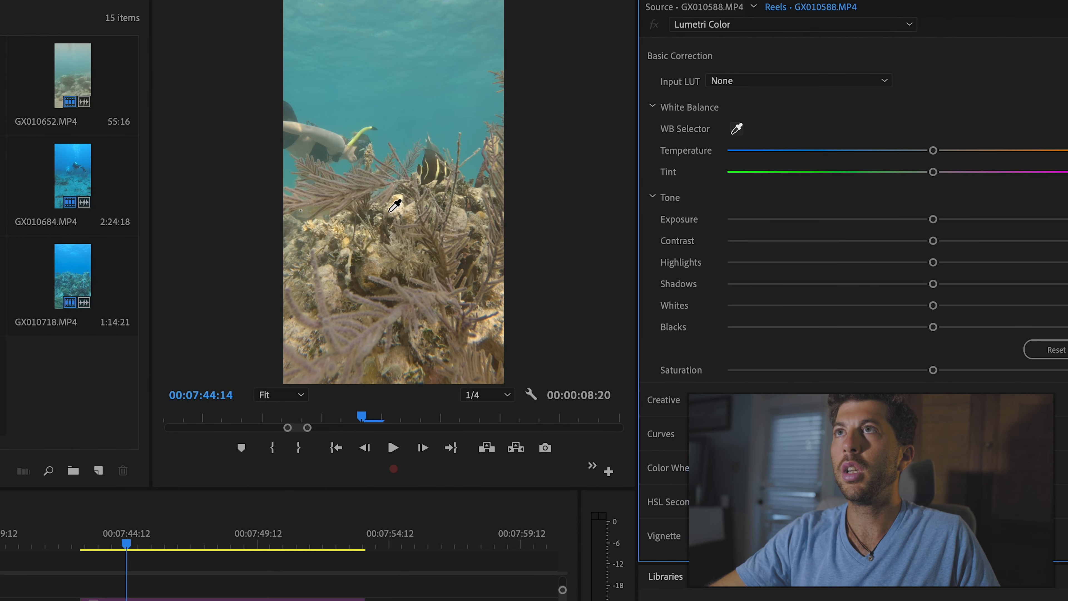
{"action": "left_click", "coordinate": [397, 208]}
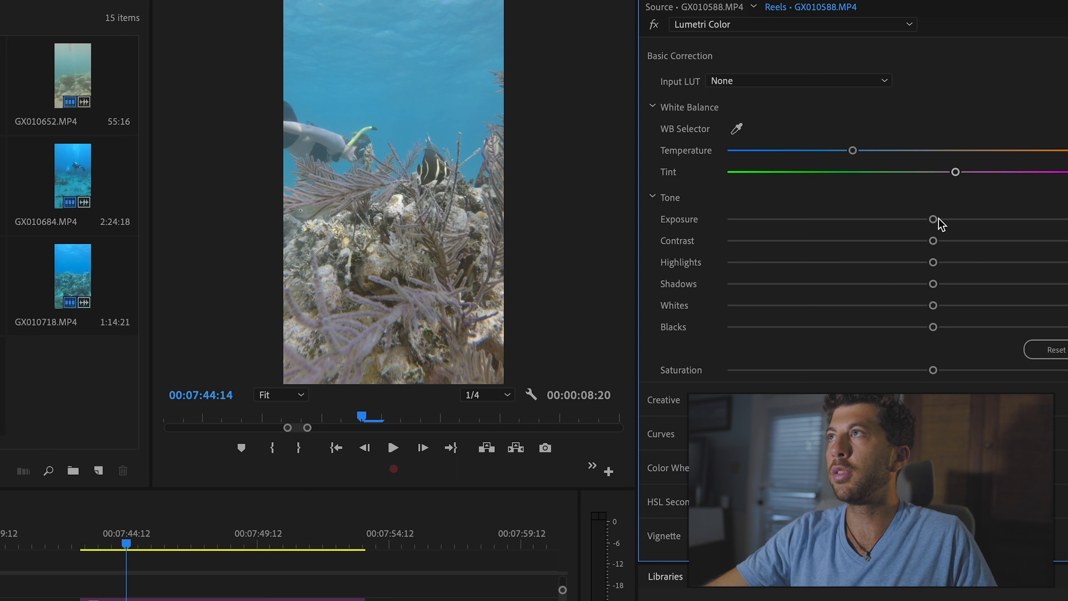
Step: Try out different exposure and contrast amounts, and return both to their defaults
{"action": "left_click_drag", "start_coordinate": [951, 227], "coordinate": [930, 216]}
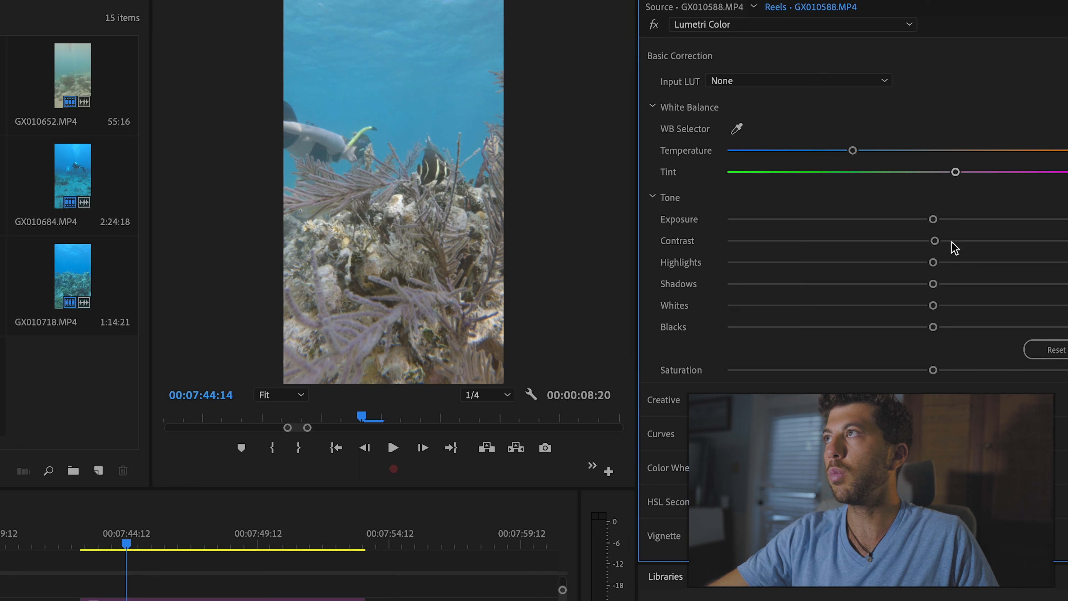
{"action": "left_click_drag", "start_coordinate": [937, 240], "coordinate": [900, 248]}
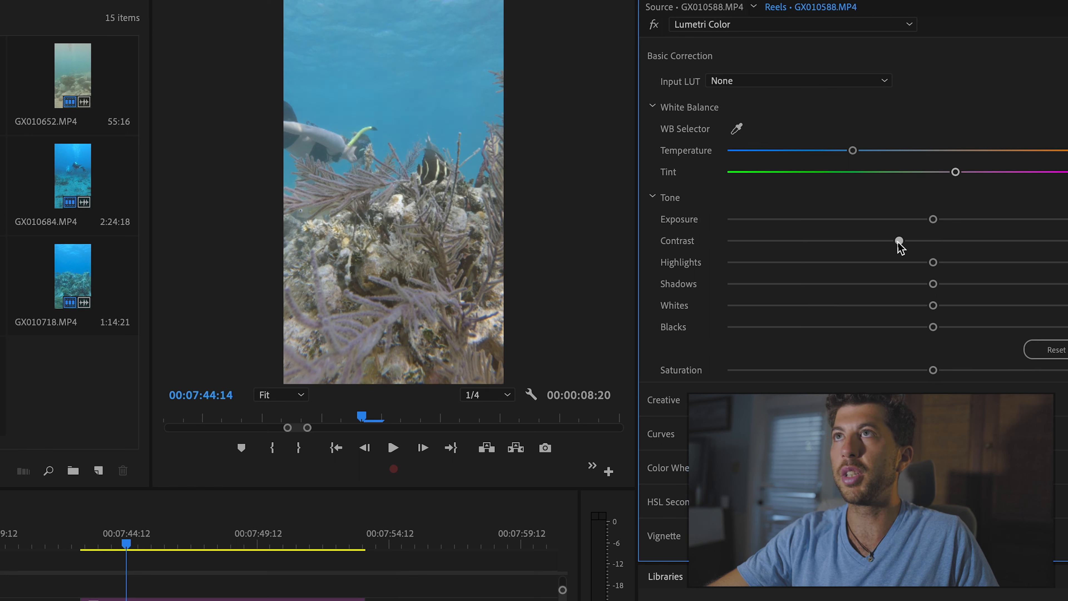
{"action": "double_click", "coordinate": [899, 242]}
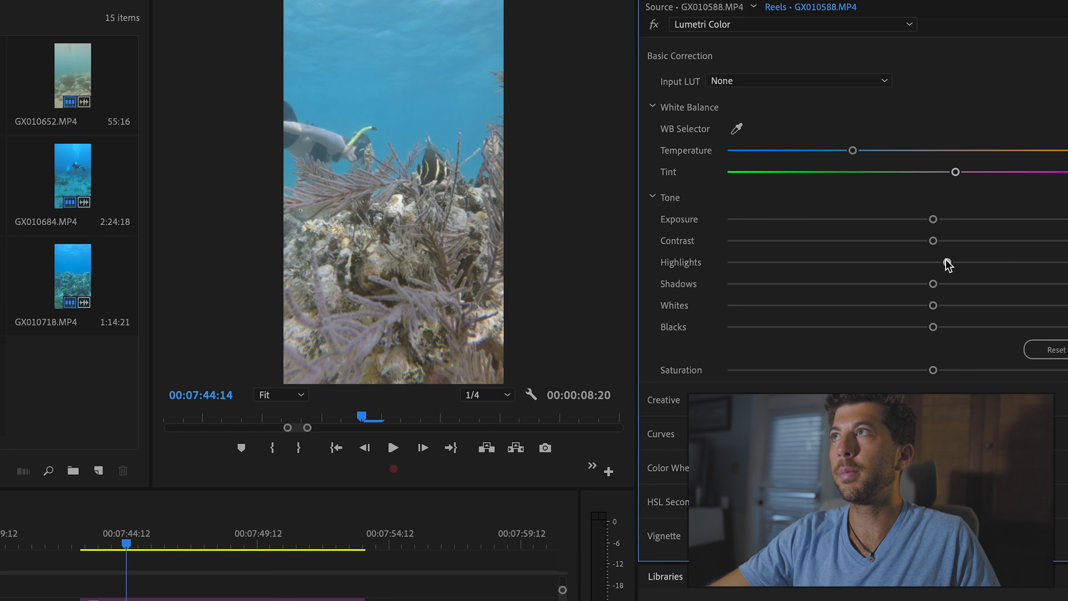
Step: Adjust the clip's tone by slightly raising highlights and whites, strongly lowering shadows, and slightly lowering blacks
{"action": "left_click_drag", "start_coordinate": [933, 284], "coordinate": [819, 279]}
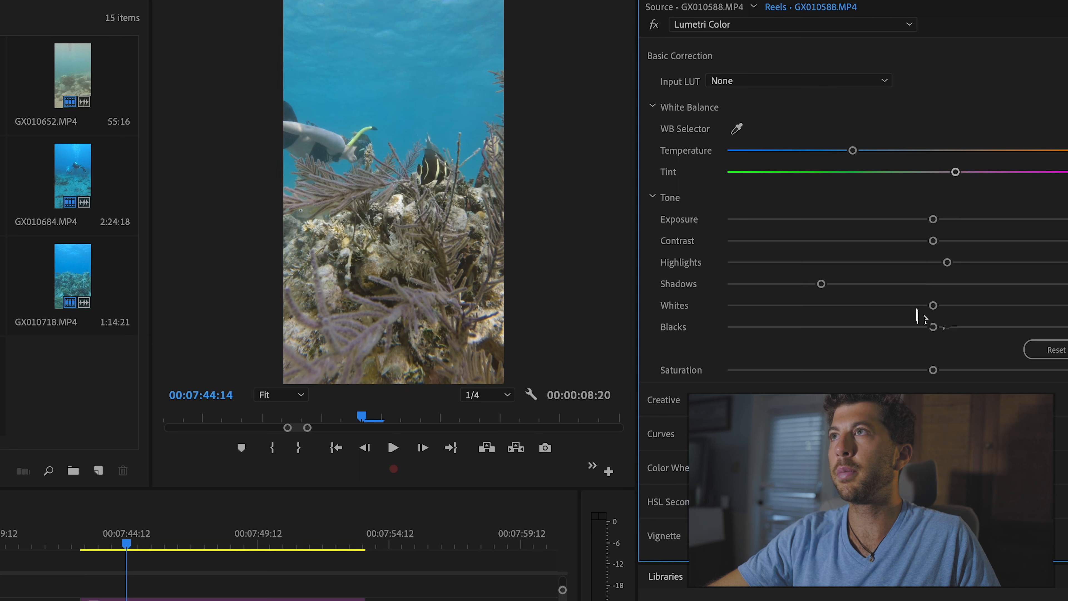
{"action": "left_click_drag", "start_coordinate": [935, 305], "coordinate": [949, 305]}
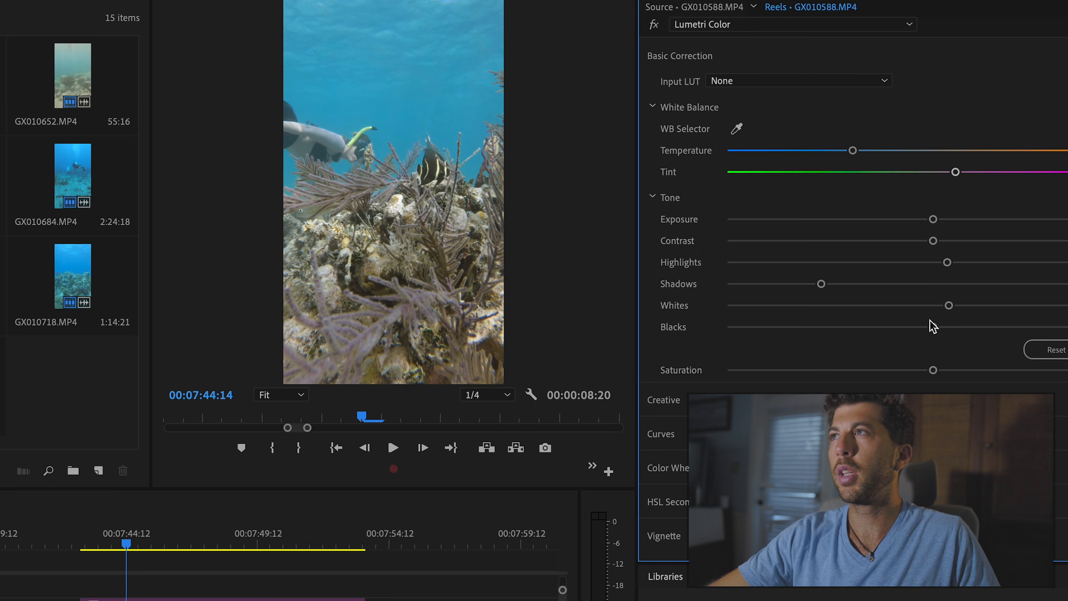
{"action": "left_click_drag", "start_coordinate": [931, 326], "coordinate": [919, 327]}
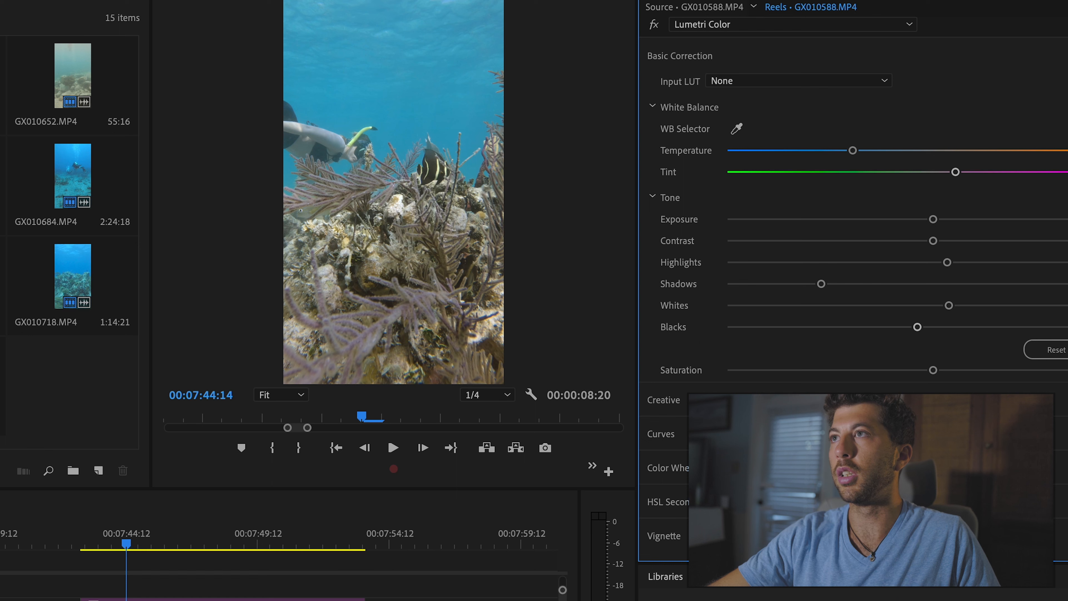
Step: Shape the white RGB curve into a gentle S with a lowered shadow point and raised highlight point, and compare the grade with the original
{"action": "left_click", "coordinate": [710, 434]}
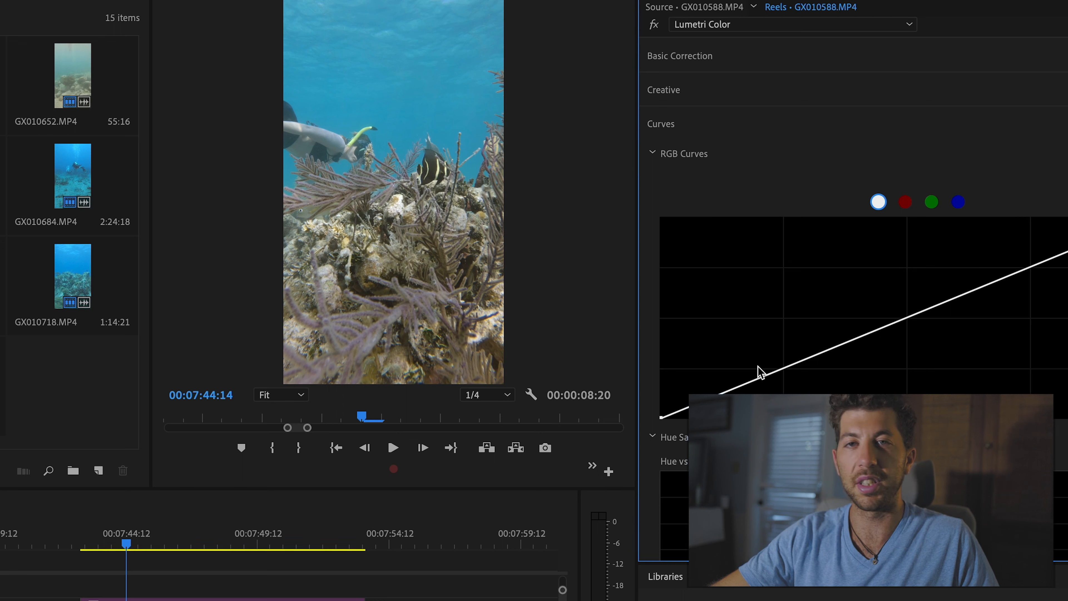
{"action": "left_click", "coordinate": [783, 368]}
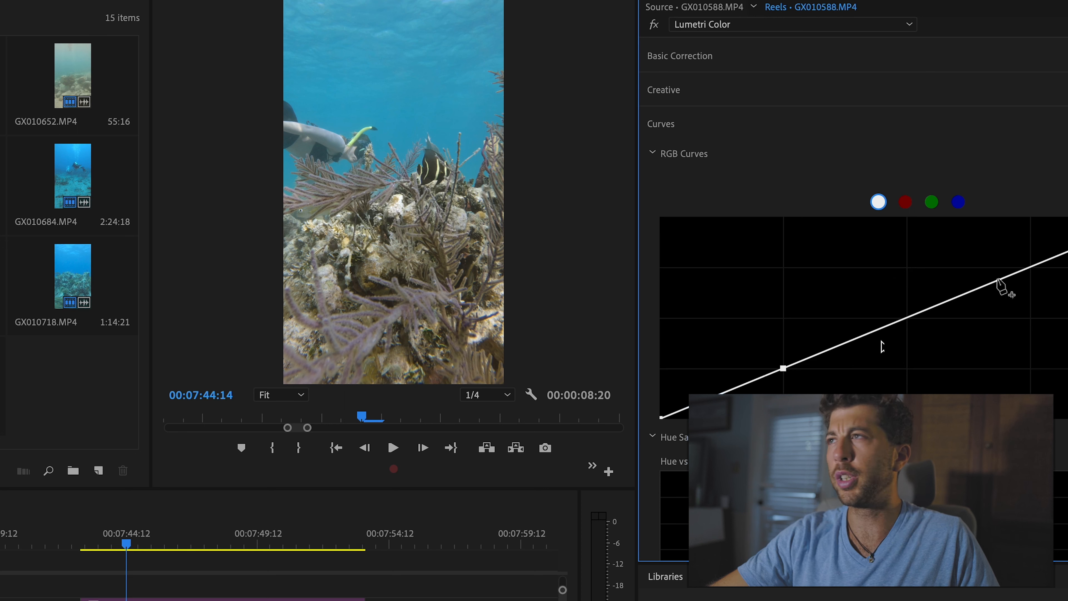
{"action": "left_click", "coordinate": [1033, 265]}
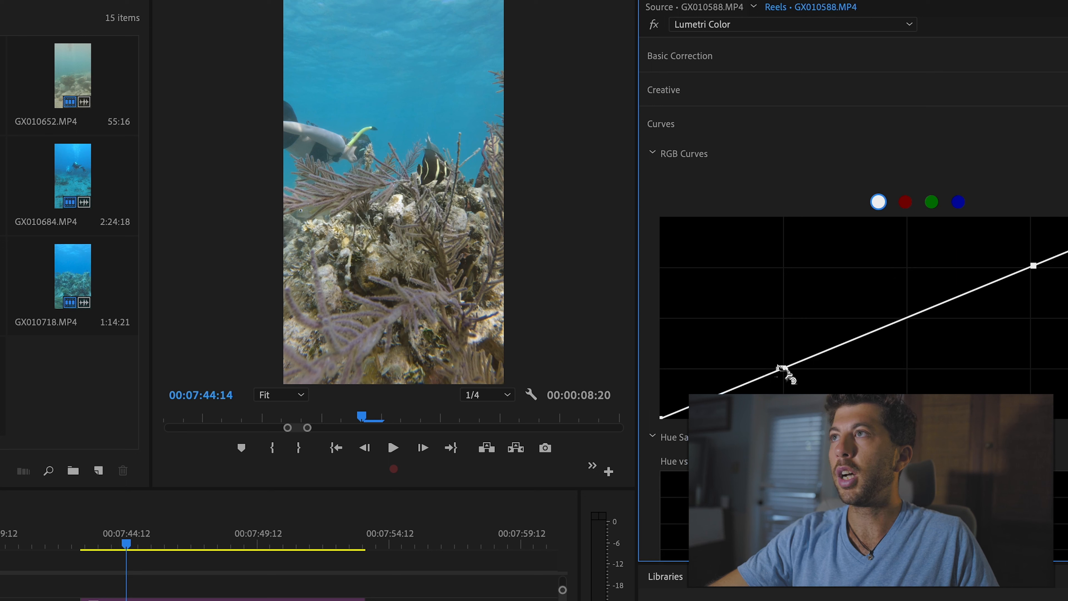
{"action": "left_click_drag", "start_coordinate": [782, 368], "coordinate": [784, 374]}
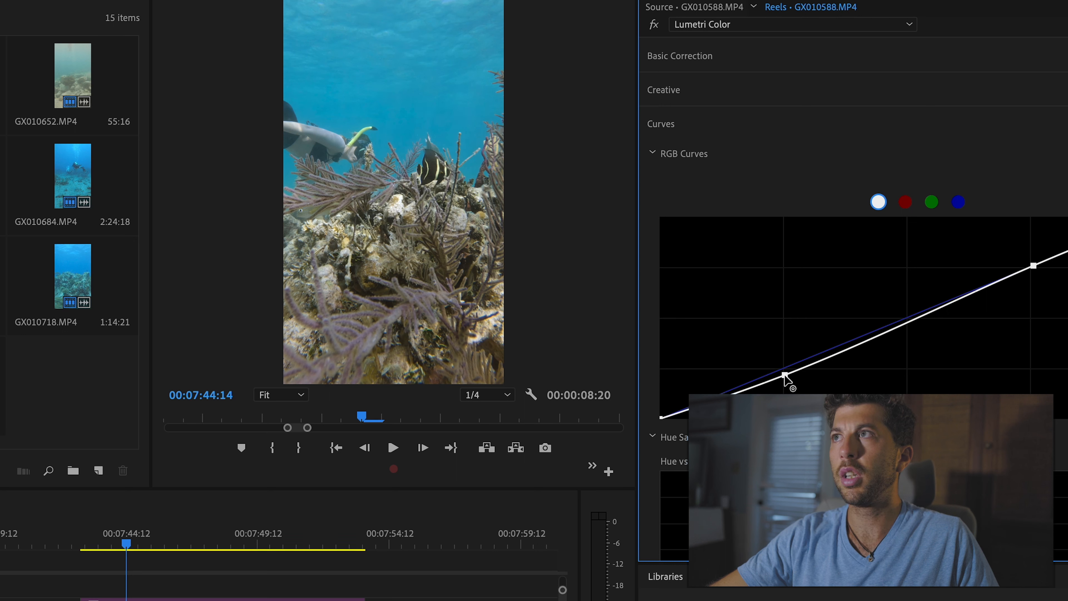
{"action": "left_click_drag", "start_coordinate": [1030, 266], "coordinate": [1036, 255]}
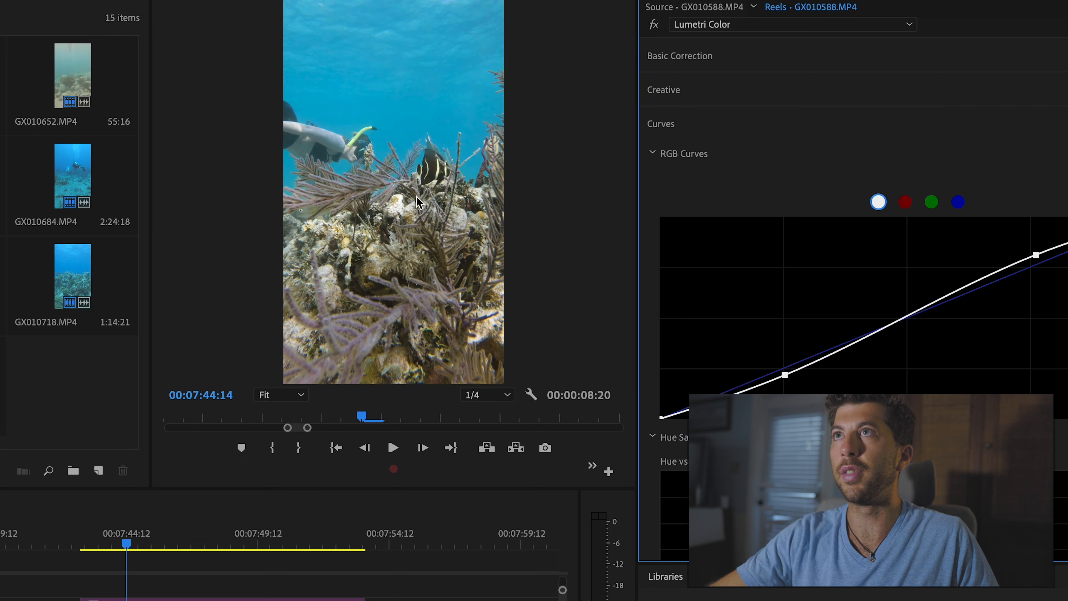
{"action": "left_click", "coordinate": [658, 25]}
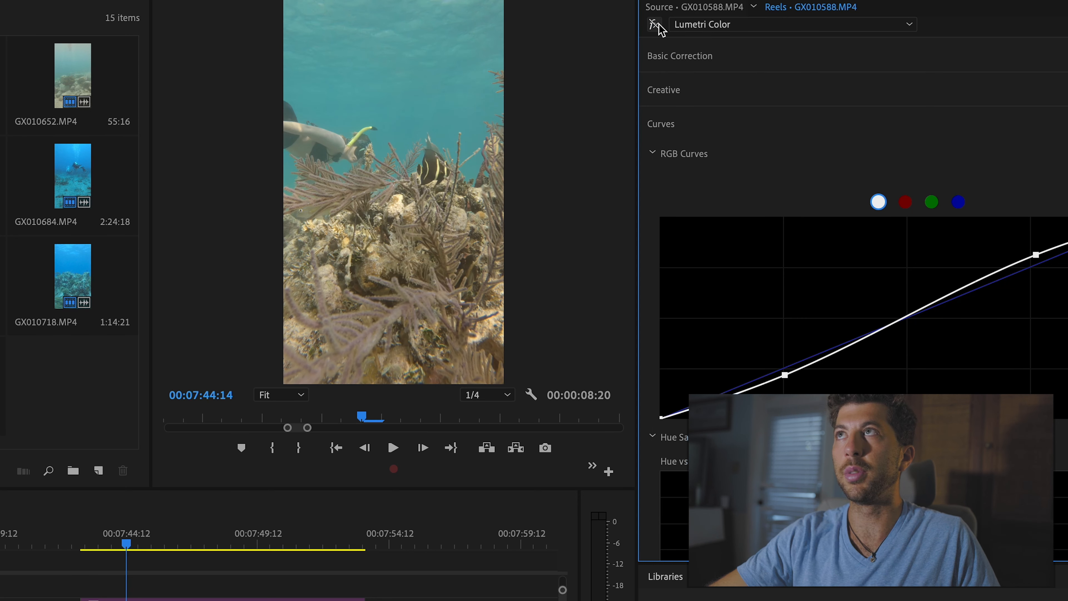
{"action": "left_click", "coordinate": [656, 26]}
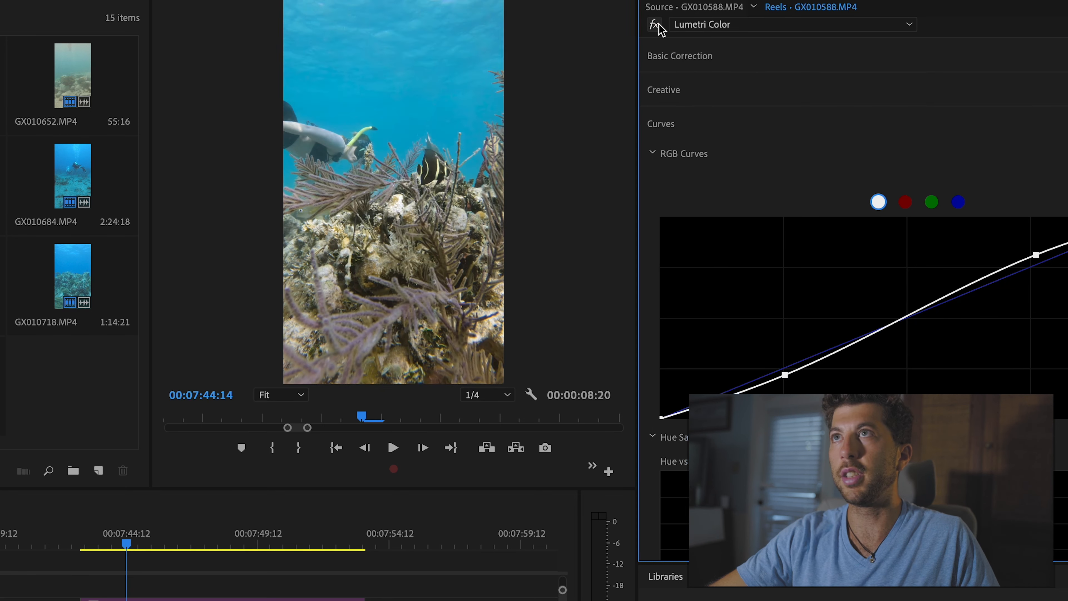
Step: Raise the midpoint of the red RGB curve slightly, and lower the midpoints of the green and blue curves slightly
{"action": "left_click", "coordinate": [905, 203]}
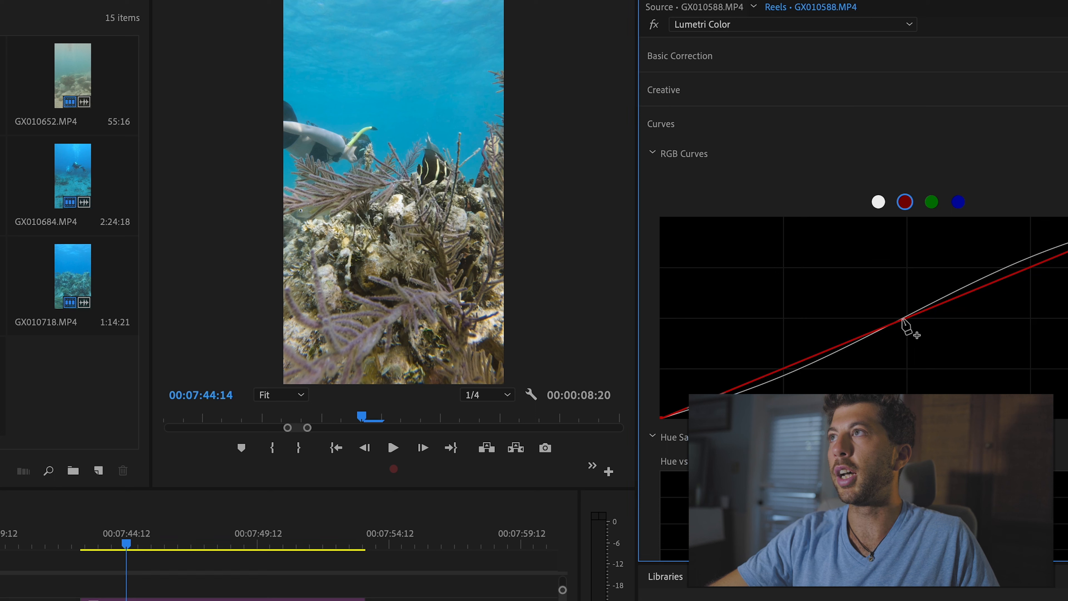
{"action": "mouse_move", "coordinate": [900, 321]}
{"action": "left_mouse_down"}
{"action": "mouse_move", "coordinate": [897, 294]}
{"action": "mouse_move", "coordinate": [900, 312]}
{"action": "left_mouse_up"}
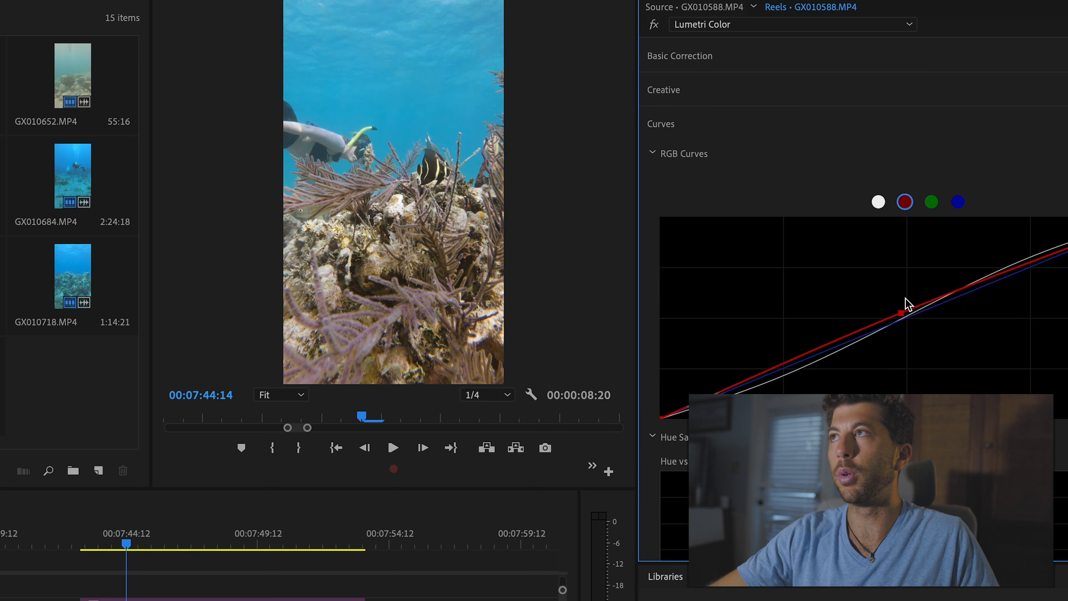
{"action": "left_click", "coordinate": [931, 202]}
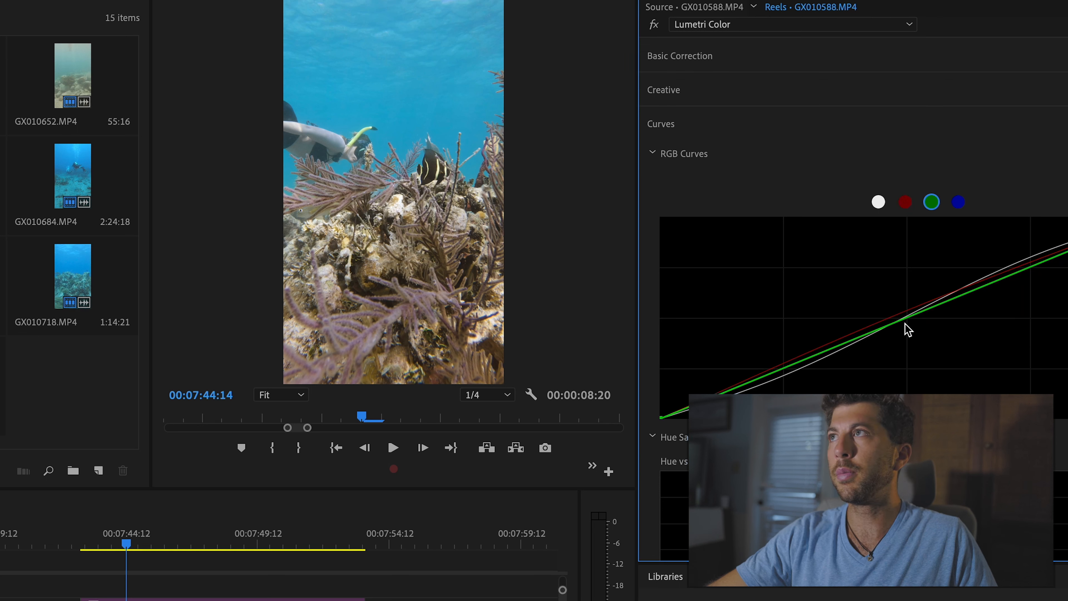
{"action": "left_click_drag", "start_coordinate": [905, 318], "coordinate": [906, 323]}
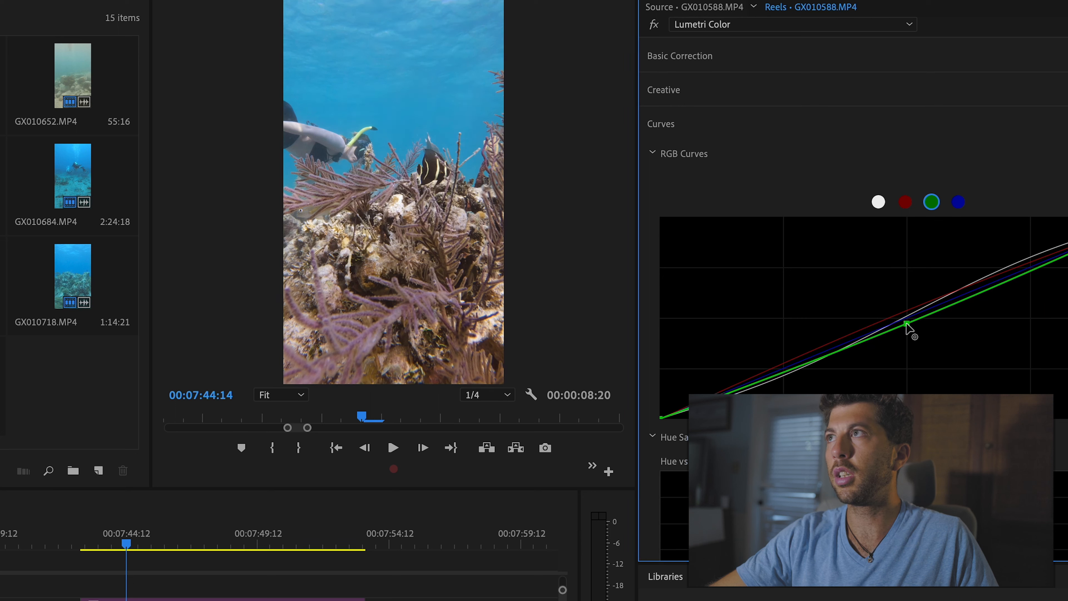
{"action": "left_click_drag", "start_coordinate": [906, 324], "coordinate": [908, 323]}
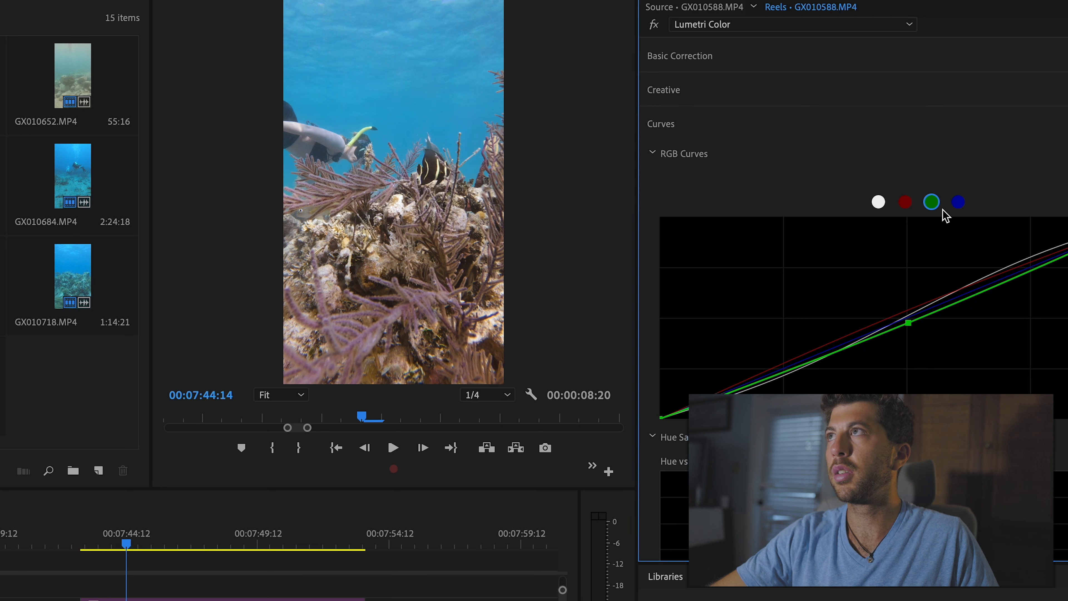
{"action": "left_click", "coordinate": [957, 202]}
{"action": "left_click_drag", "start_coordinate": [907, 319], "coordinate": [906, 323]}
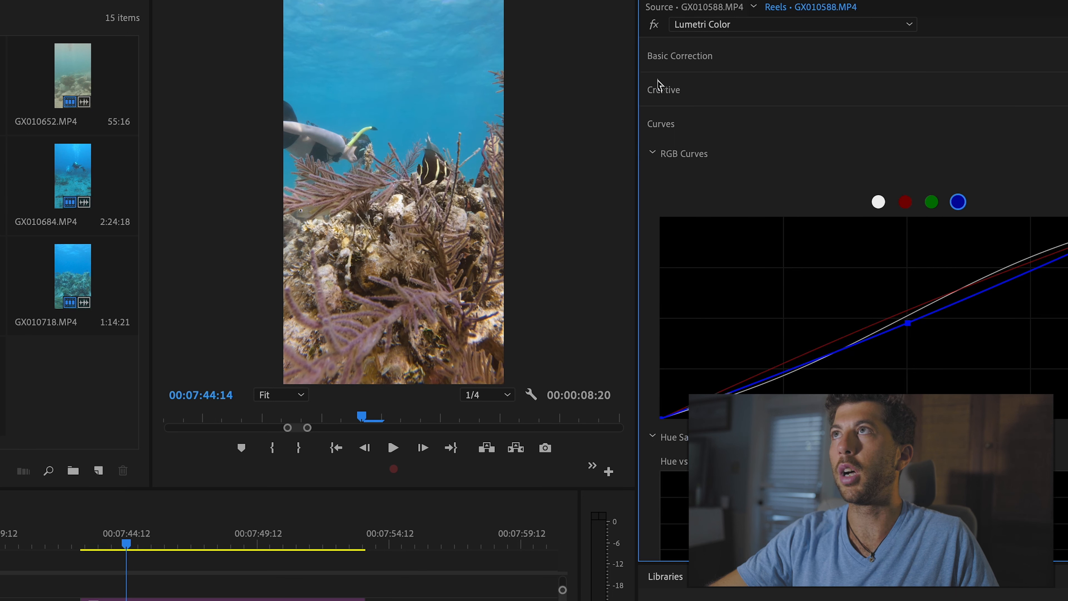
{"action": "left_click", "coordinate": [703, 123]}
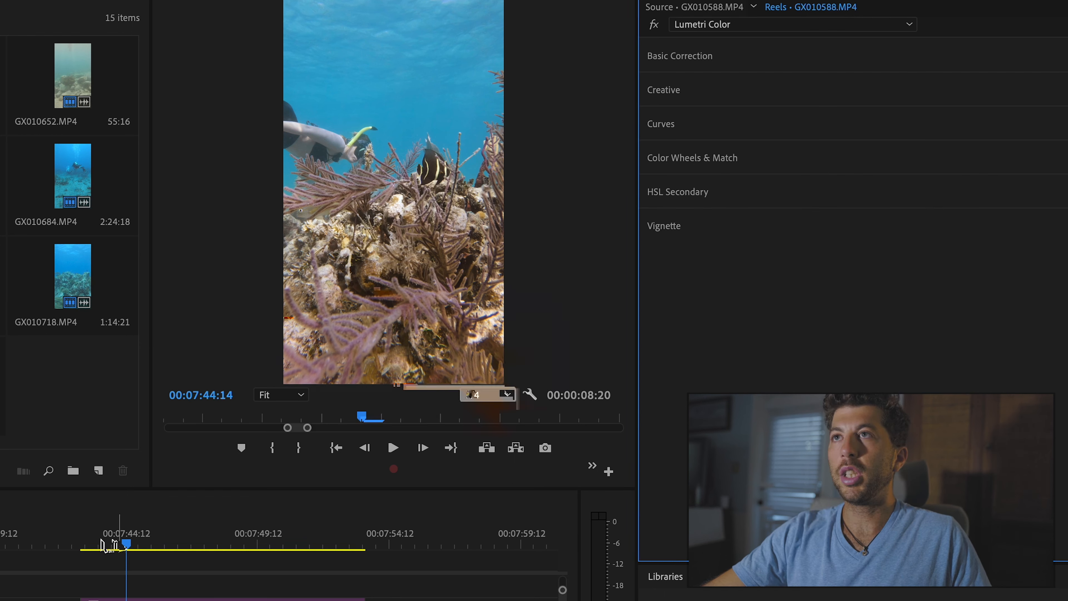
Step: Preview the graded clip up to 00:07:46:18, and look through the Hue Saturation Curves, including Hue vs Sat and Hue vs Hue
{"action": "key", "text": "space"}
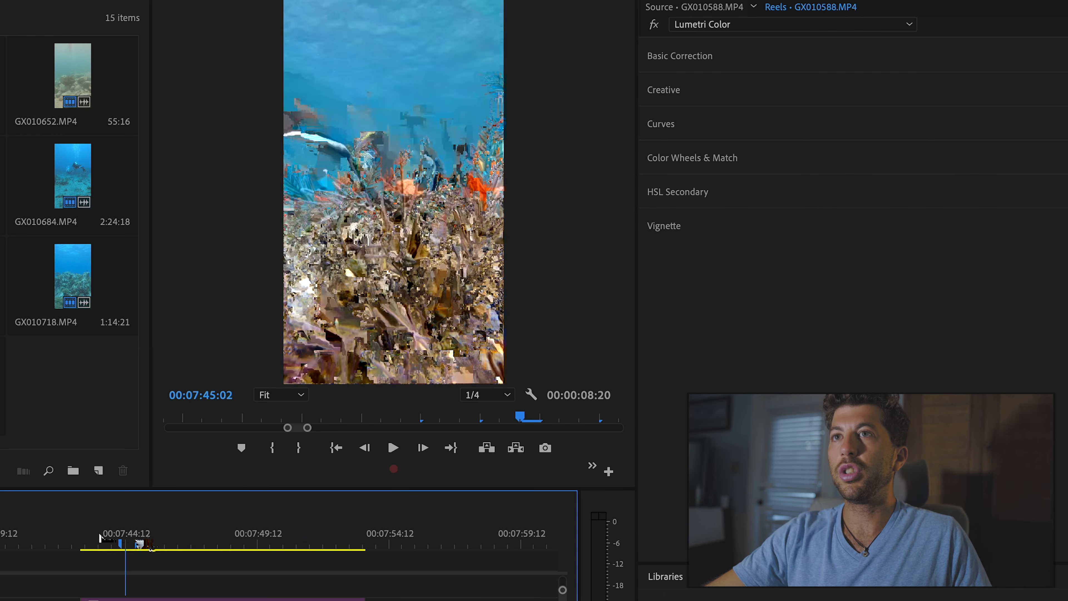
{"action": "left_click", "coordinate": [716, 160]}
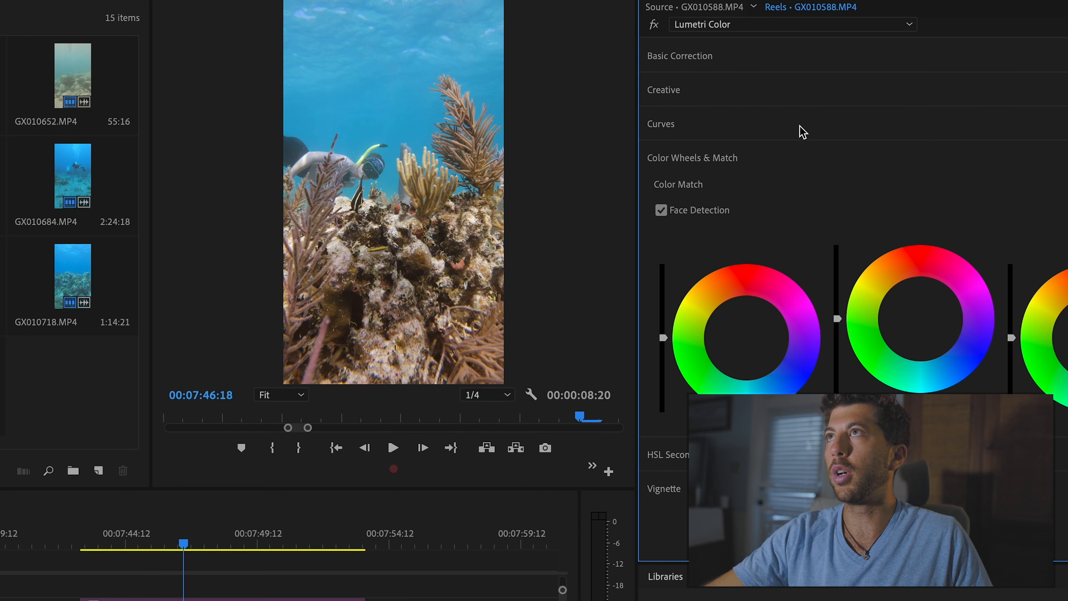
{"action": "left_click", "coordinate": [802, 132]}
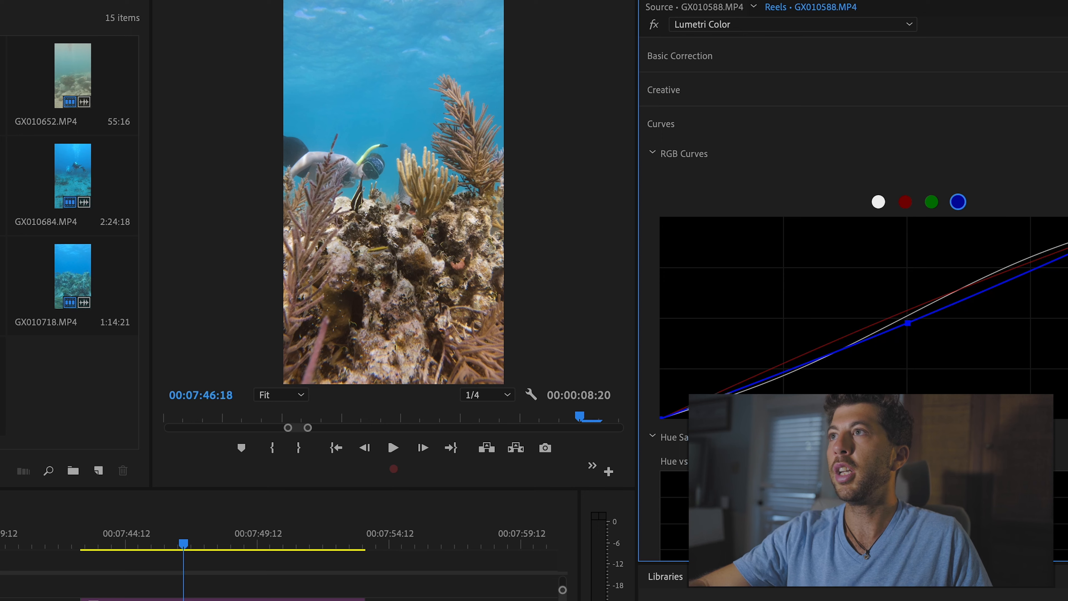
{"action": "scroll", "coordinate": [862, 294], "scroll_direction": "down", "scroll_amount": 10}
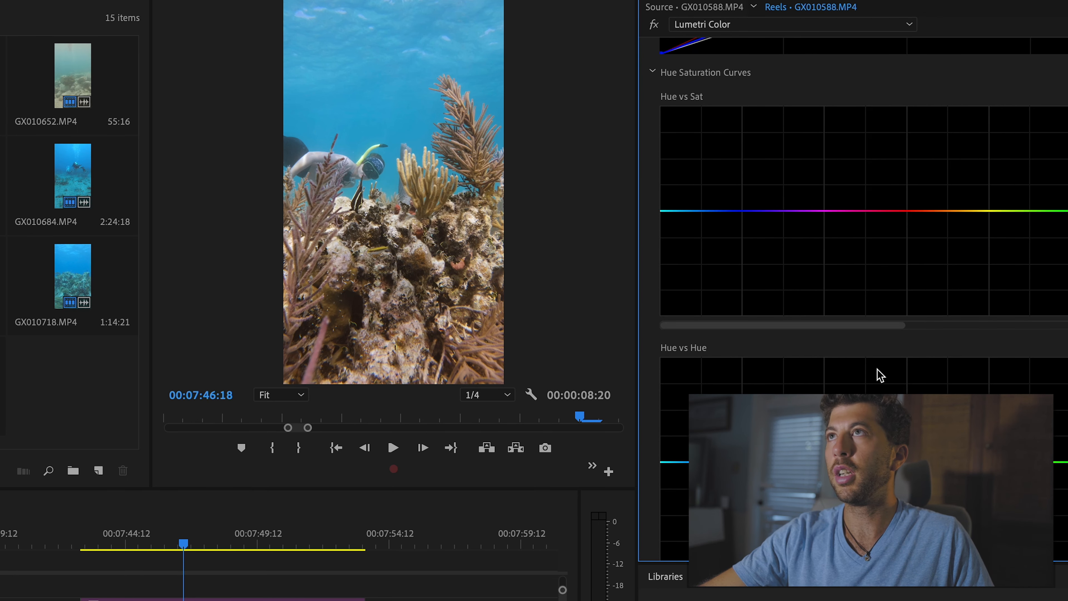
{"action": "scroll", "coordinate": [878, 374], "scroll_direction": "down", "scroll_amount": 5}
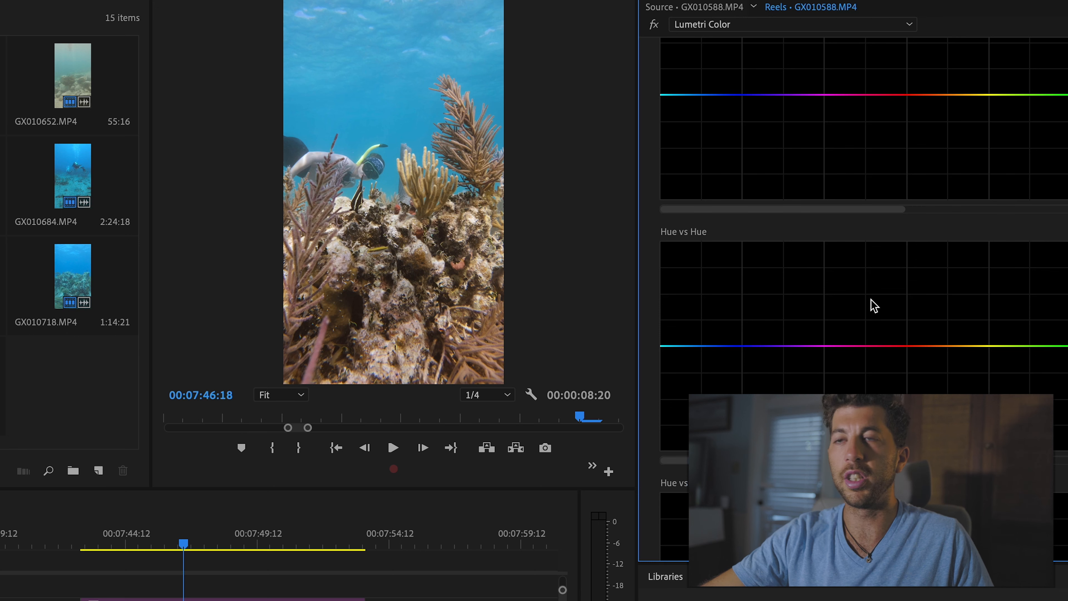
{"action": "scroll", "coordinate": [871, 302], "scroll_direction": "up", "scroll_amount": 5}
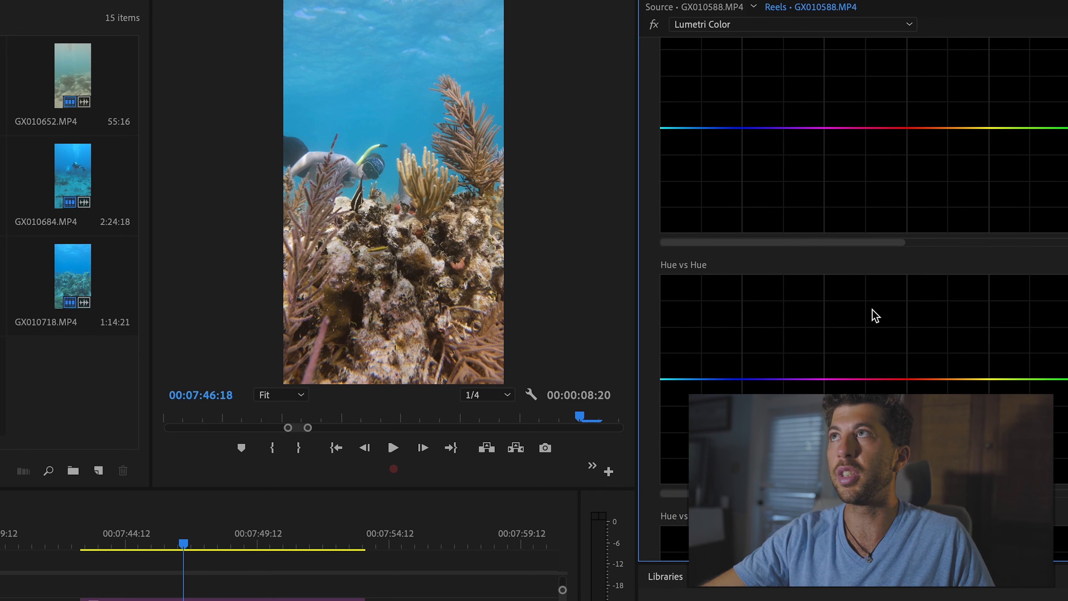
{"action": "scroll", "coordinate": [873, 314], "scroll_direction": "up", "scroll_amount": 2}
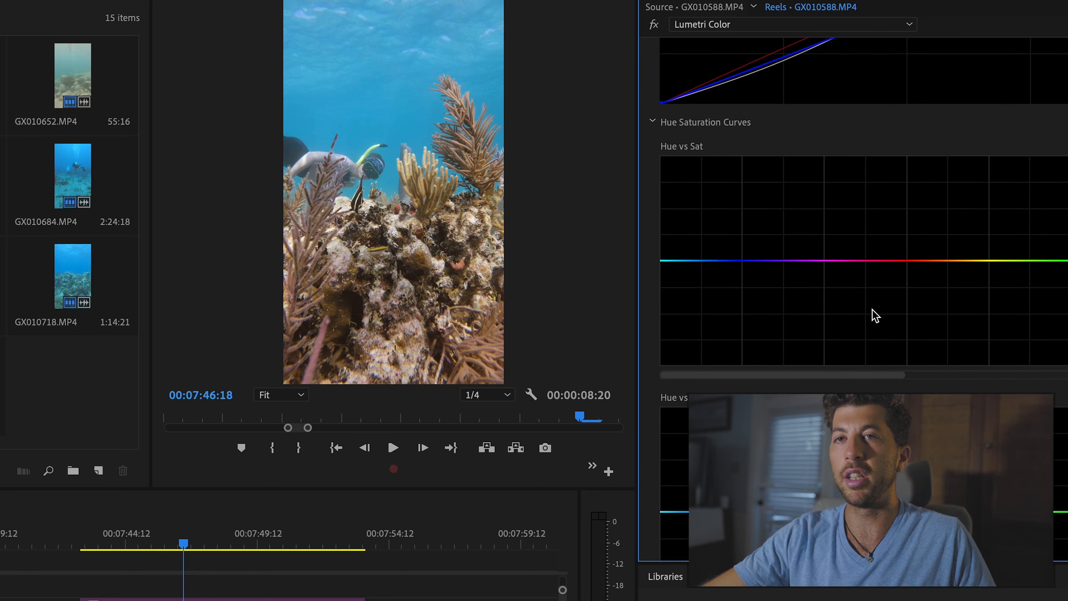
{"action": "scroll", "coordinate": [879, 328], "scroll_direction": "up", "scroll_amount": 4}
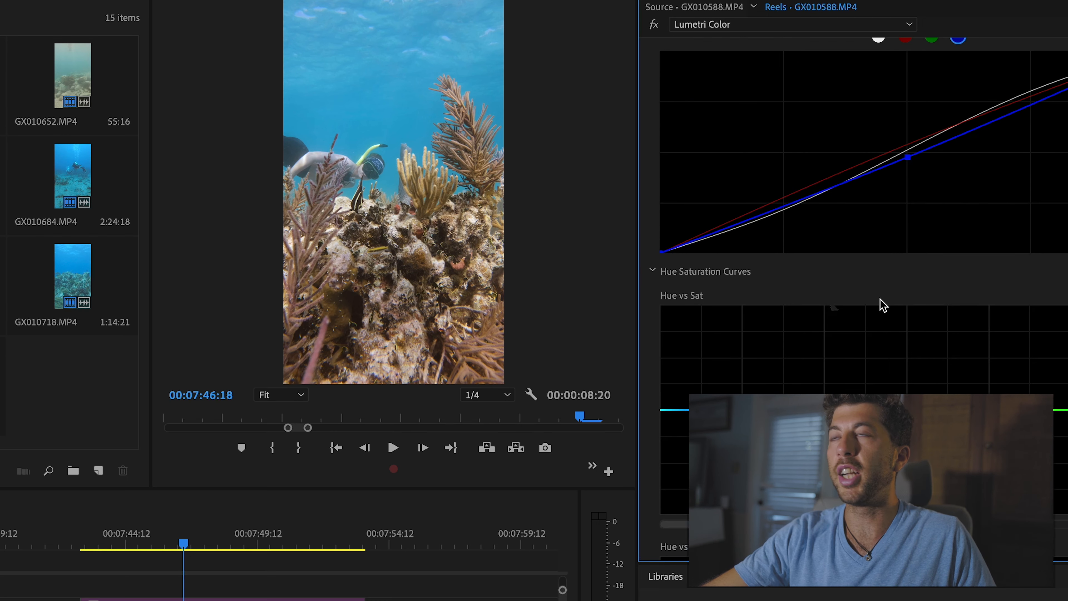
{"action": "scroll", "coordinate": [858, 307], "scroll_direction": "down", "scroll_amount": 3}
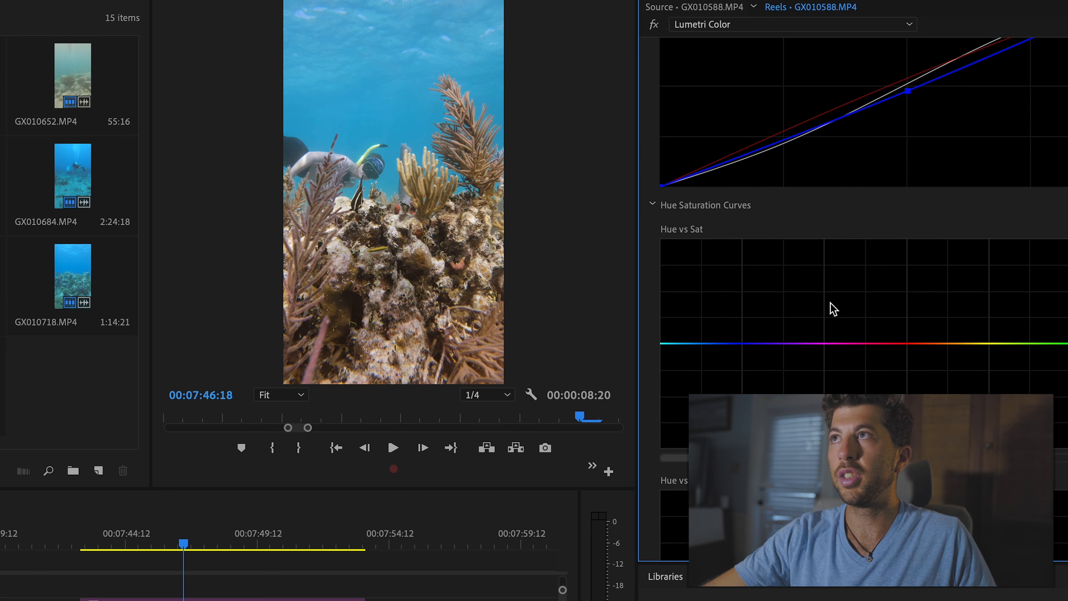
{"action": "scroll", "coordinate": [815, 370], "scroll_direction": "down", "scroll_amount": 15}
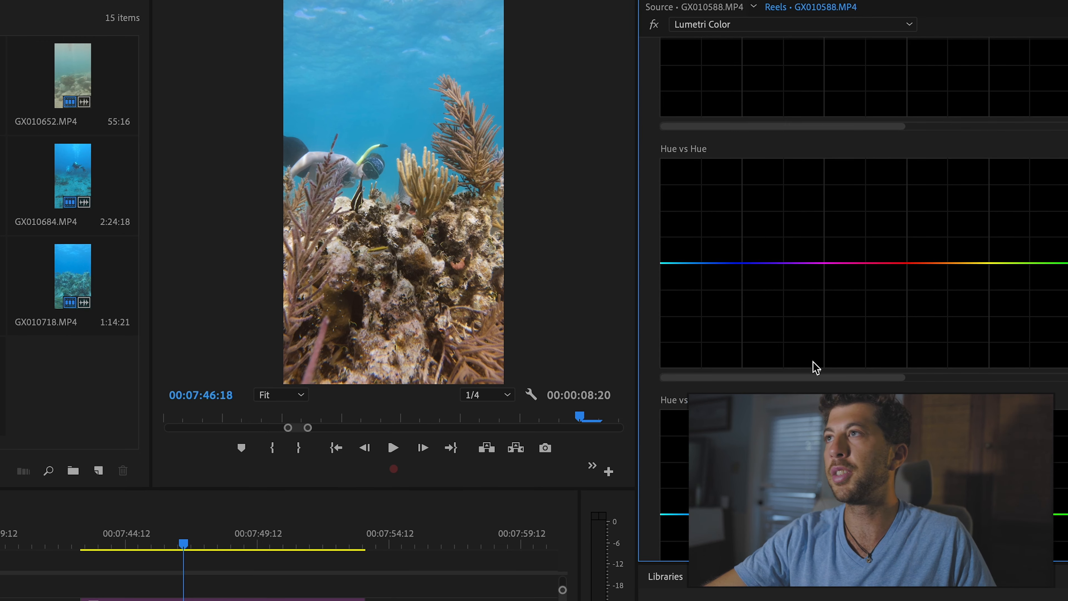
Step: Look through the remaining Hue Saturation Curves, and show the Creative section of the clip's Lumetri Color effect
{"action": "scroll", "coordinate": [816, 372], "scroll_direction": "down", "scroll_amount": 12}
{"action": "scroll", "coordinate": [817, 373], "scroll_direction": "down", "scroll_amount": 20}
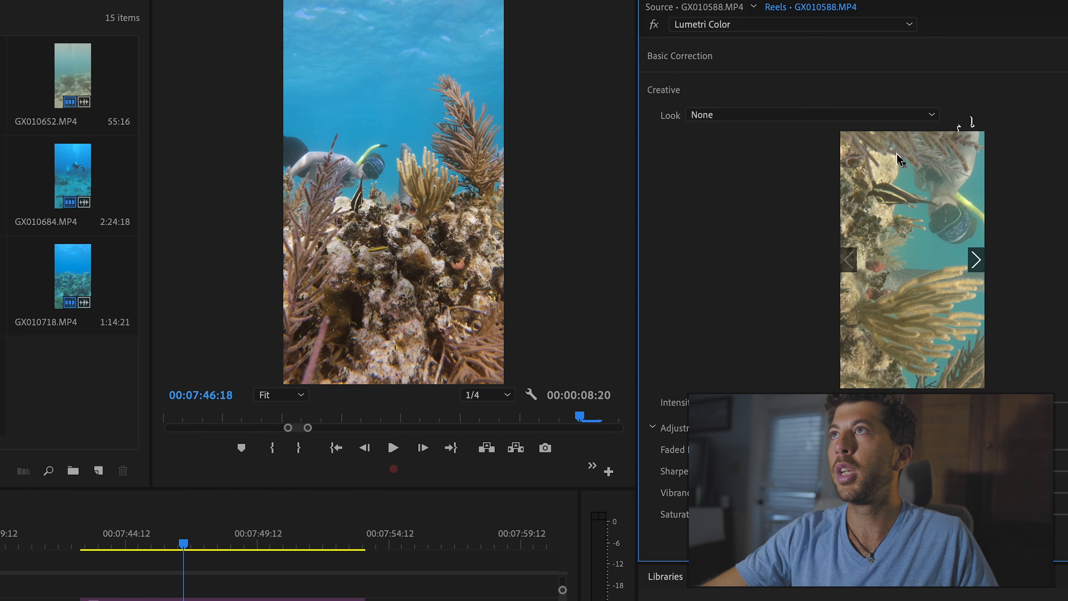
{"action": "left_click", "coordinate": [770, 79]}
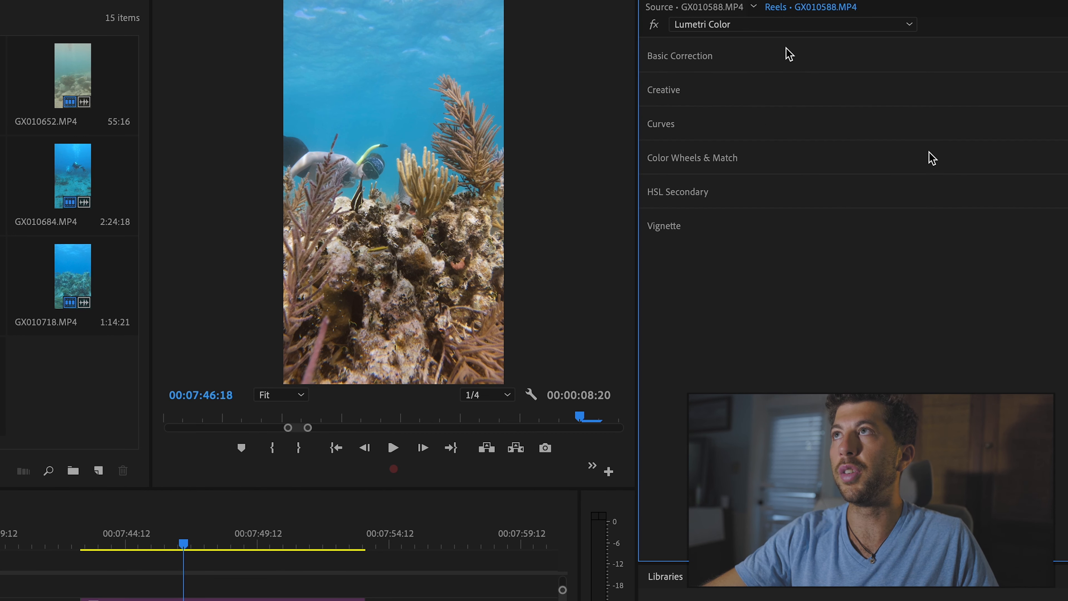
{"action": "left_click", "coordinate": [913, 93]}
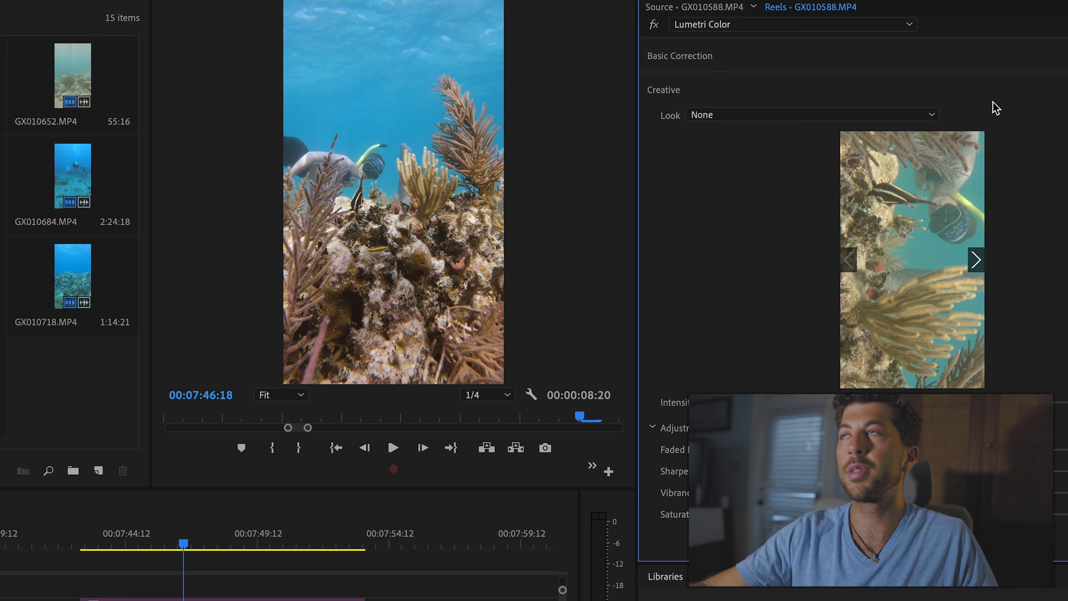
Step: Examine the available Creative looks and browse for a custom Looks & LUTs file without loading one
{"action": "left_click", "coordinate": [923, 116]}
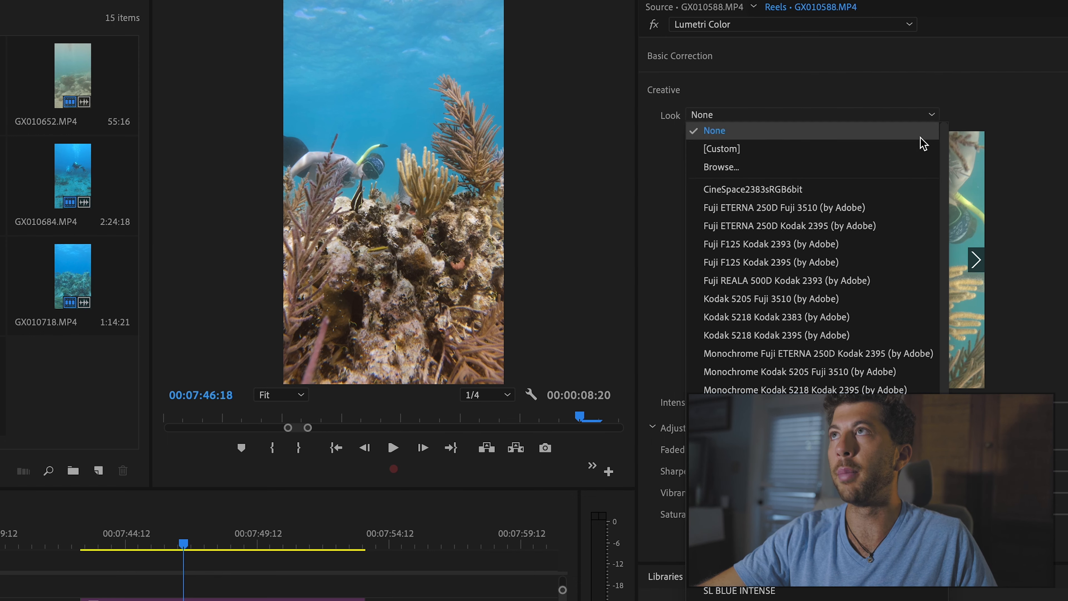
{"action": "left_click", "coordinate": [920, 168]}
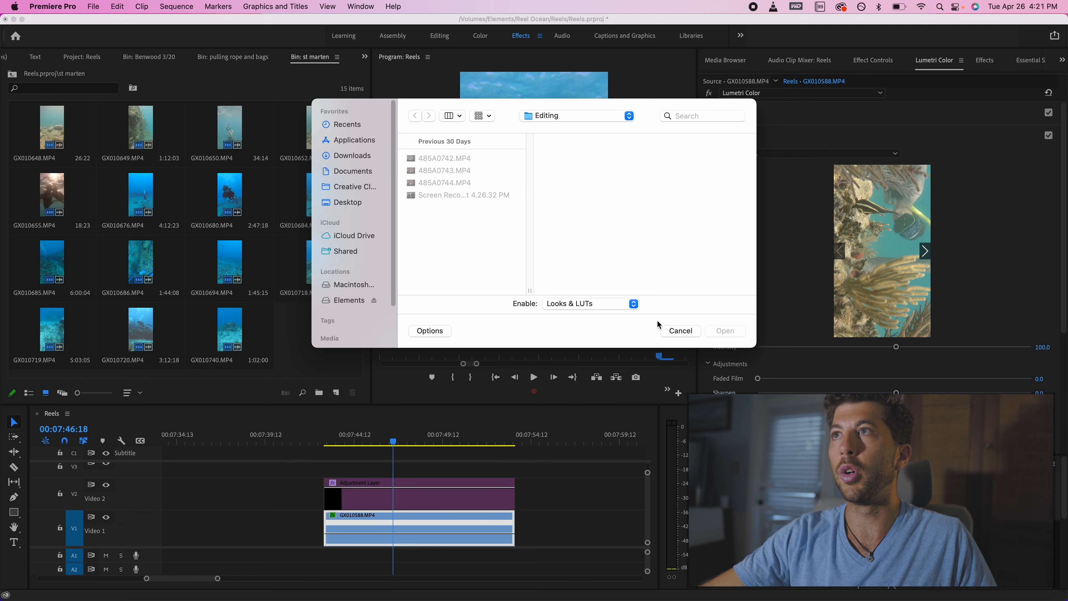
{"action": "left_click", "coordinate": [681, 332]}
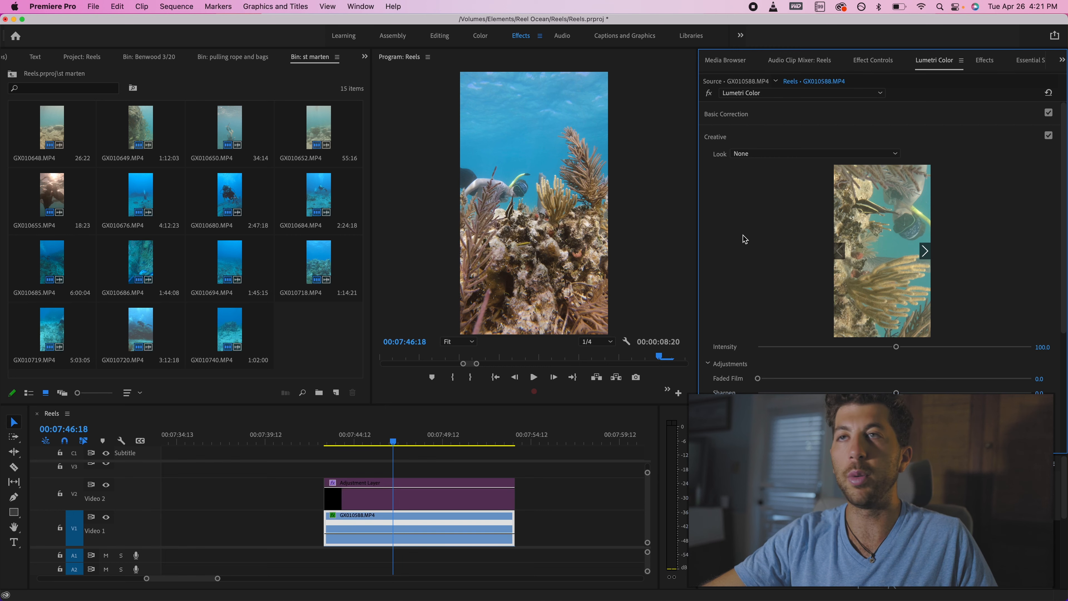
{"action": "left_click", "coordinate": [757, 137]}
{"action": "left_click", "coordinate": [353, 433]}
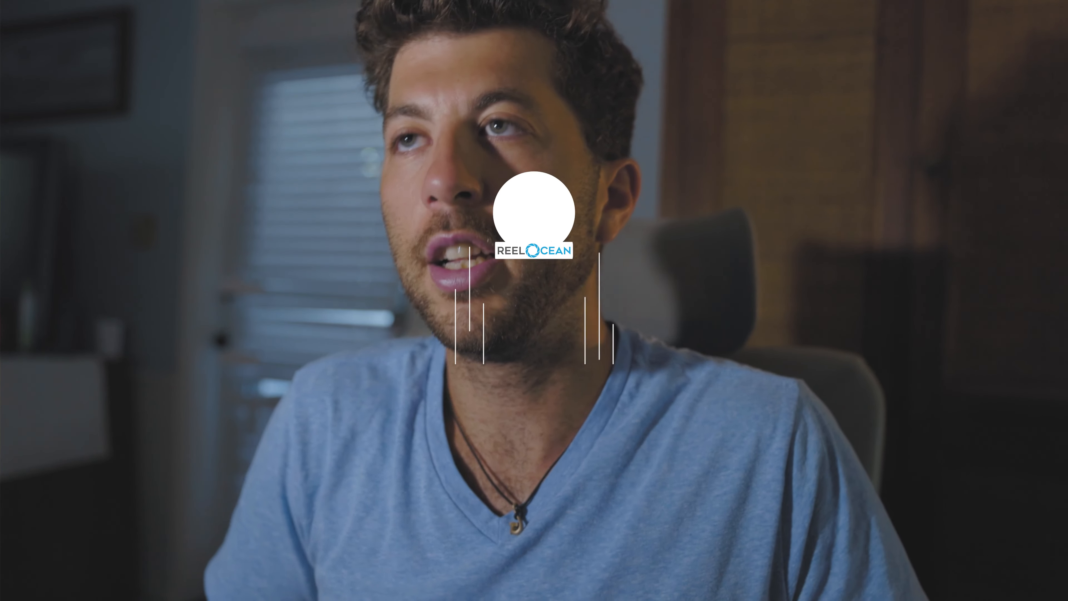